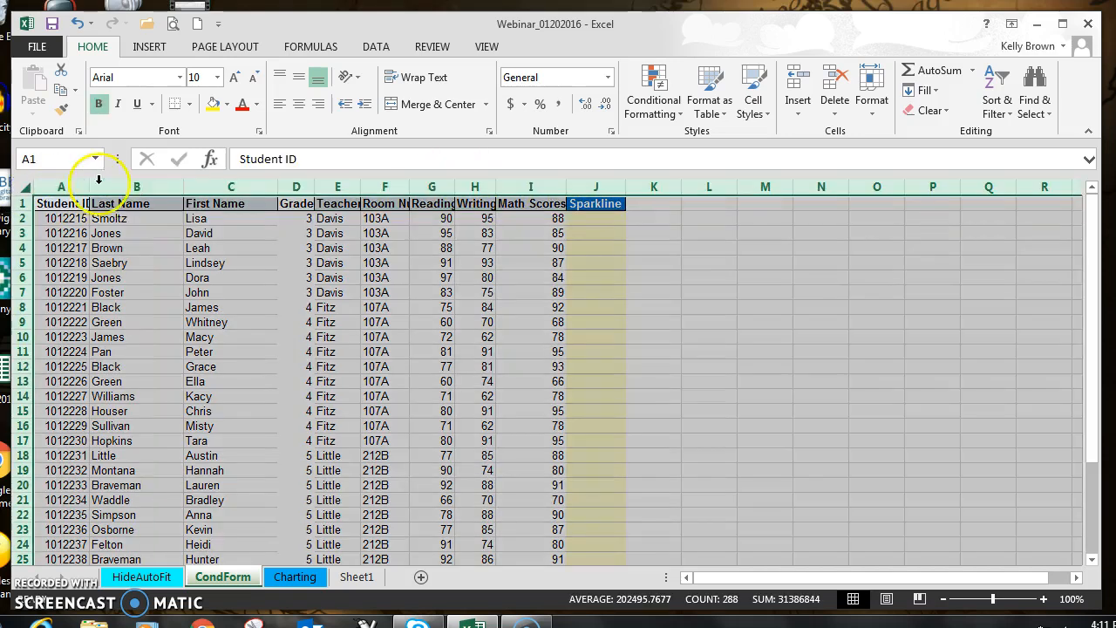
# Step: AutoFit the widths of all the sheet's columns and center the Reading Scores, Writing Scores and Math Scores columns
pyautogui.click(25, 187)
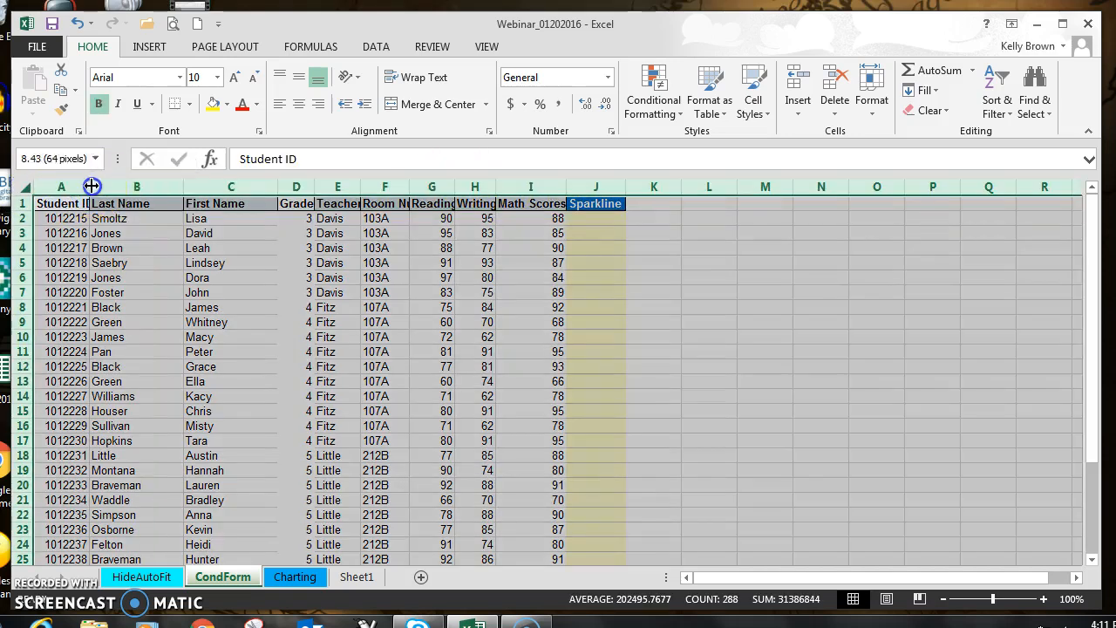
pyautogui.doubleClick(93, 186)
pyautogui.click(924, 348)
pyautogui.moveTo(474, 187); pyautogui.dragTo(628, 181)
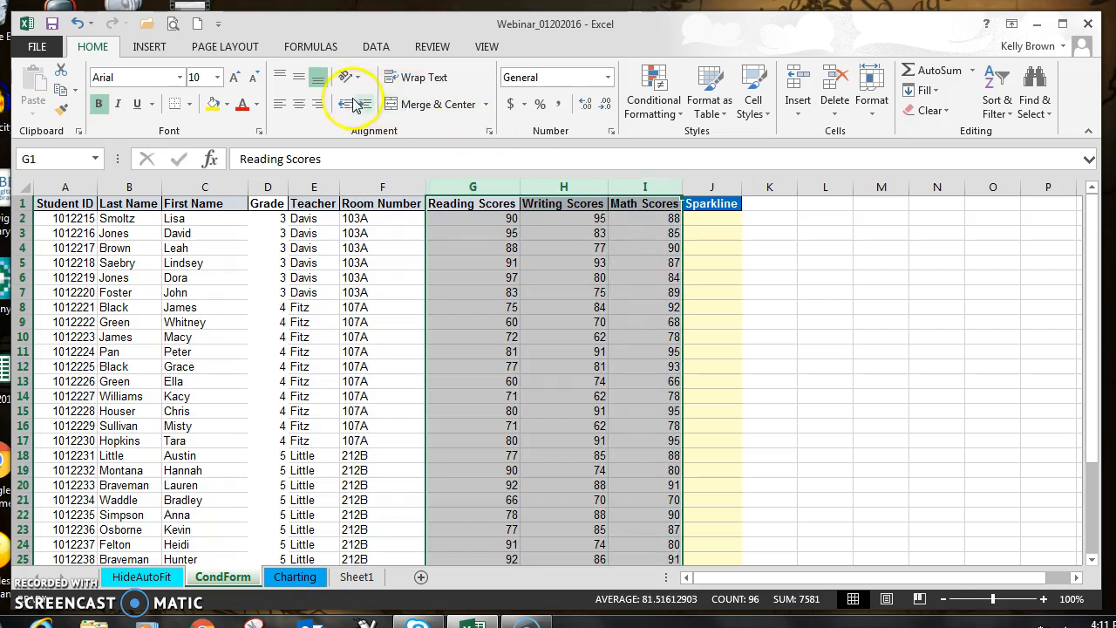
pyautogui.click(970, 319)
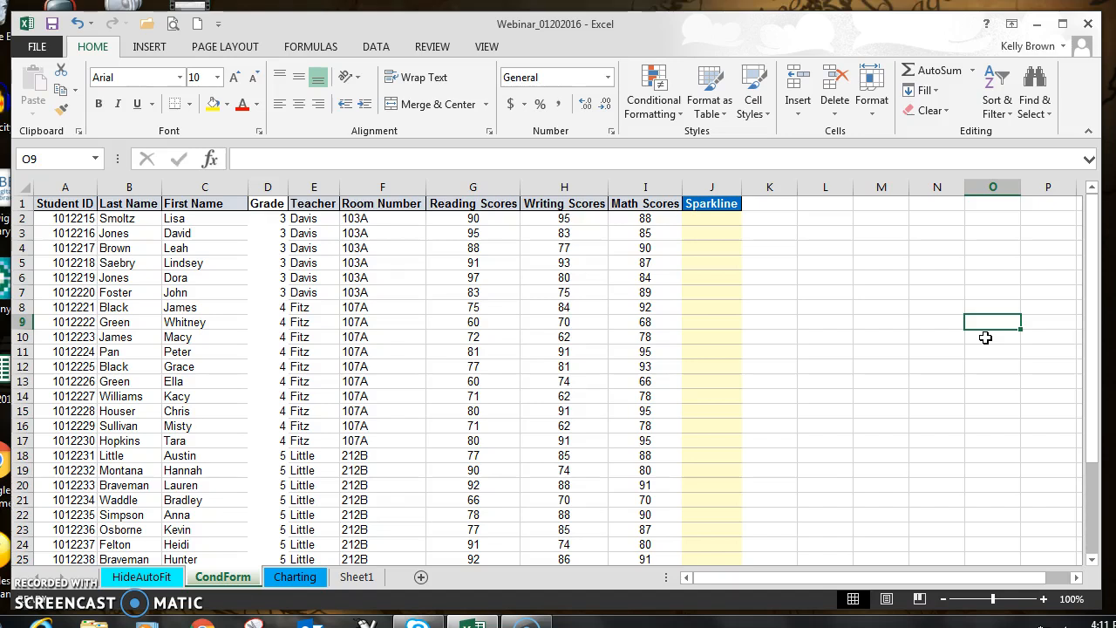
# Step: Apply orange gradient fill data bars to the Reading Scores column as conditional formatting and undo them
pyautogui.click(467, 186)
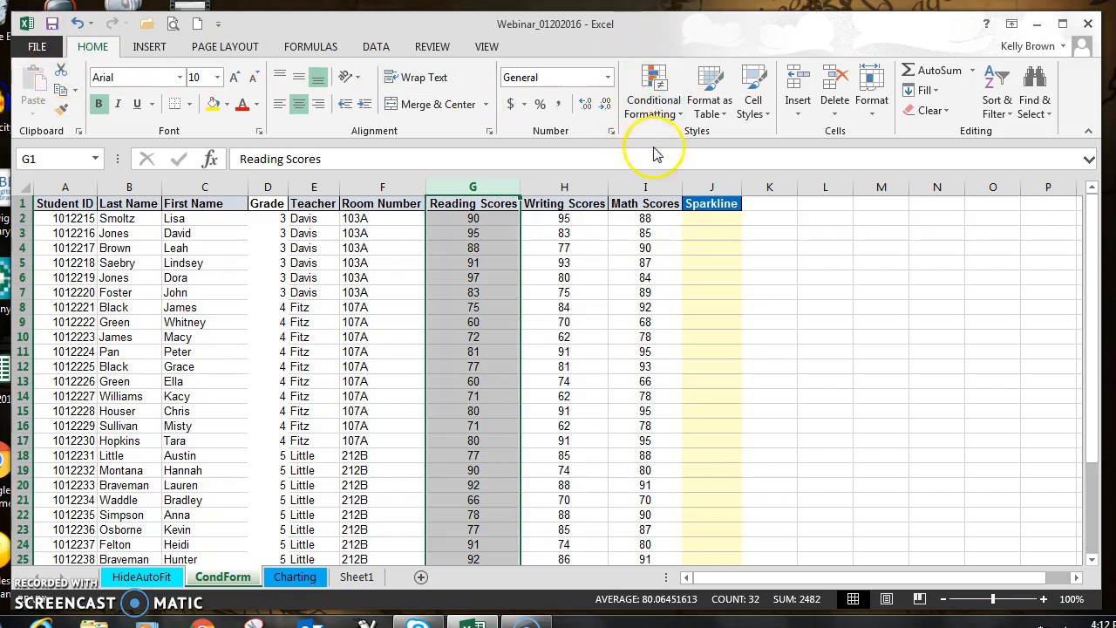
pyautogui.click(660, 94)
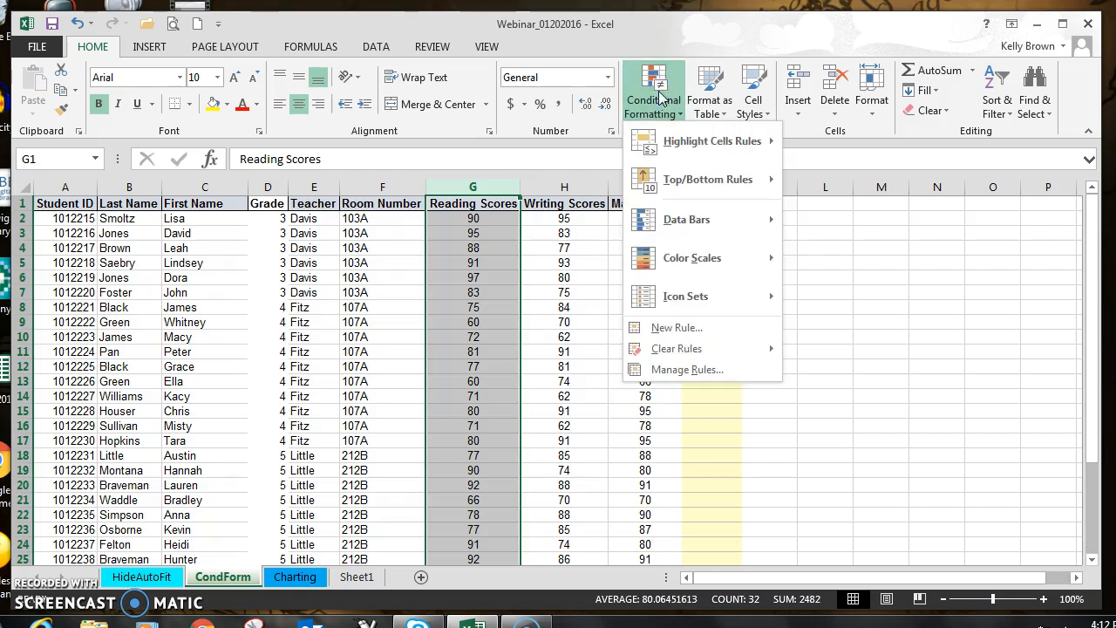
pyautogui.moveTo(712, 147)
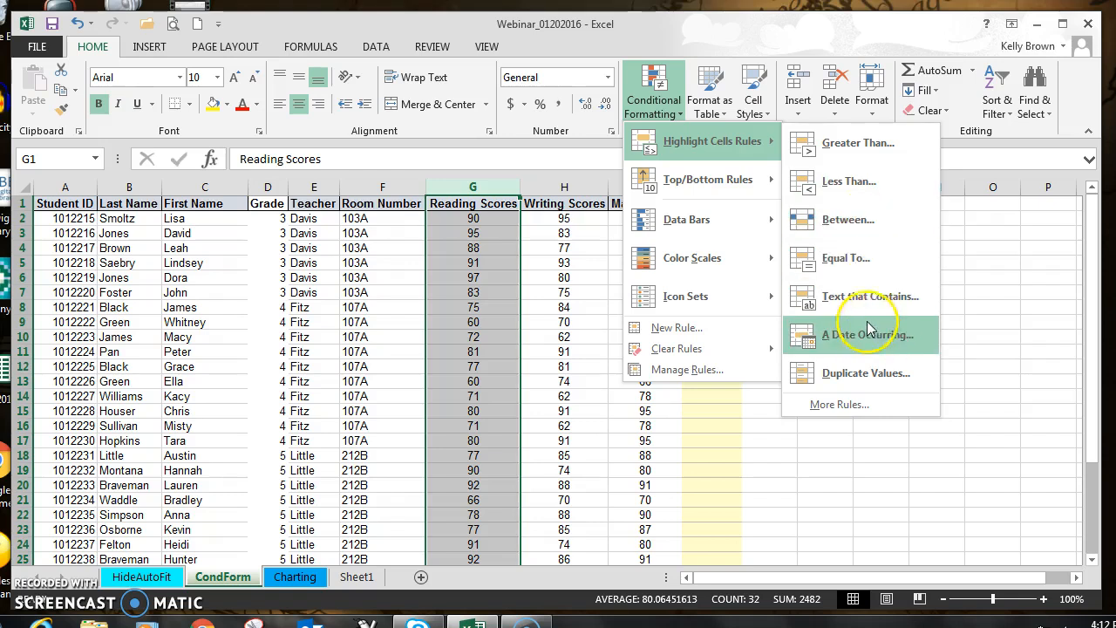
pyautogui.click(698, 183)
pyautogui.click(837, 185)
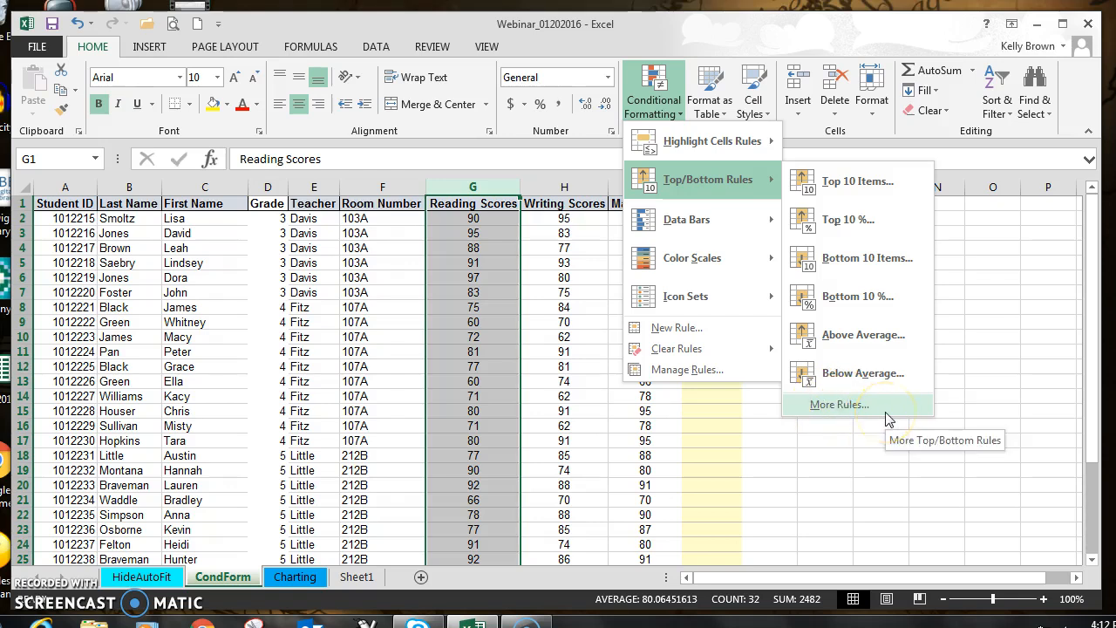
pyautogui.moveTo(713, 225)
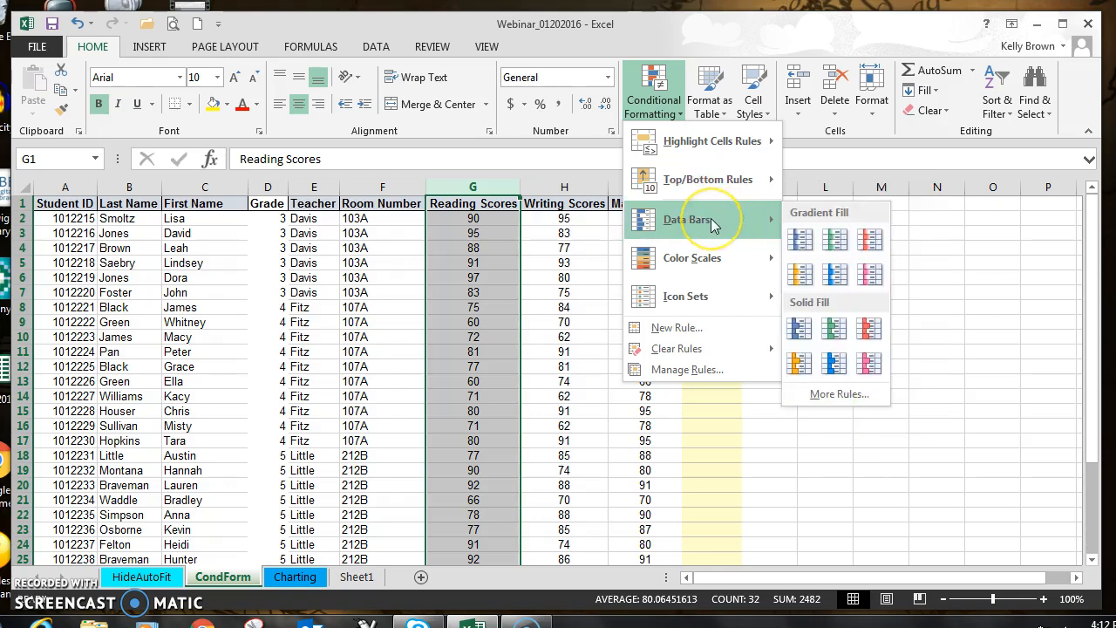
pyautogui.click(714, 223)
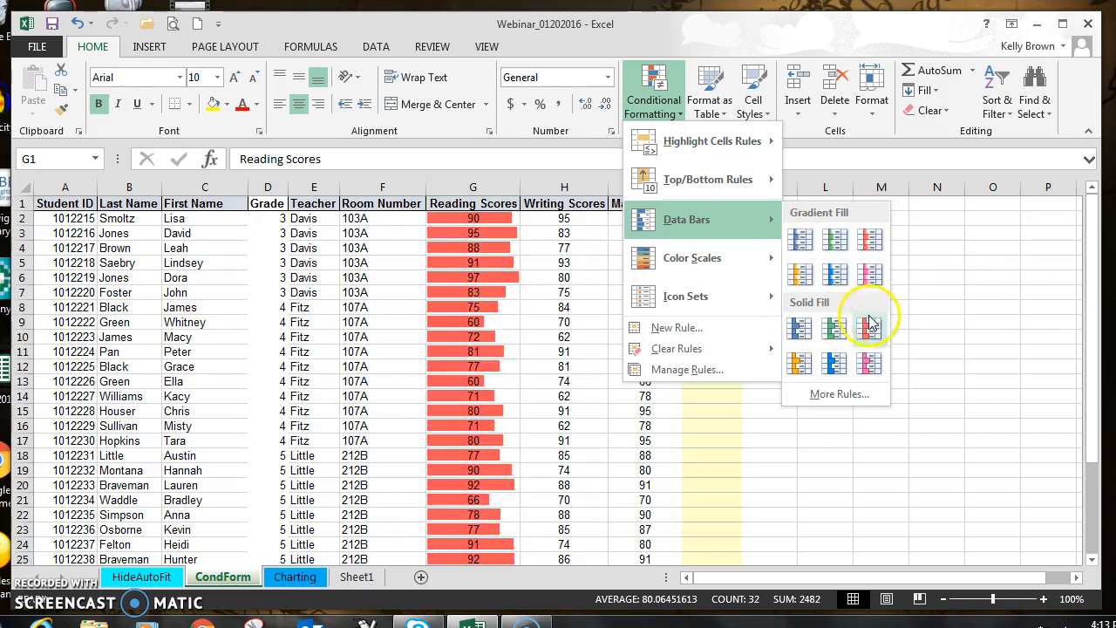
pyautogui.click(801, 276)
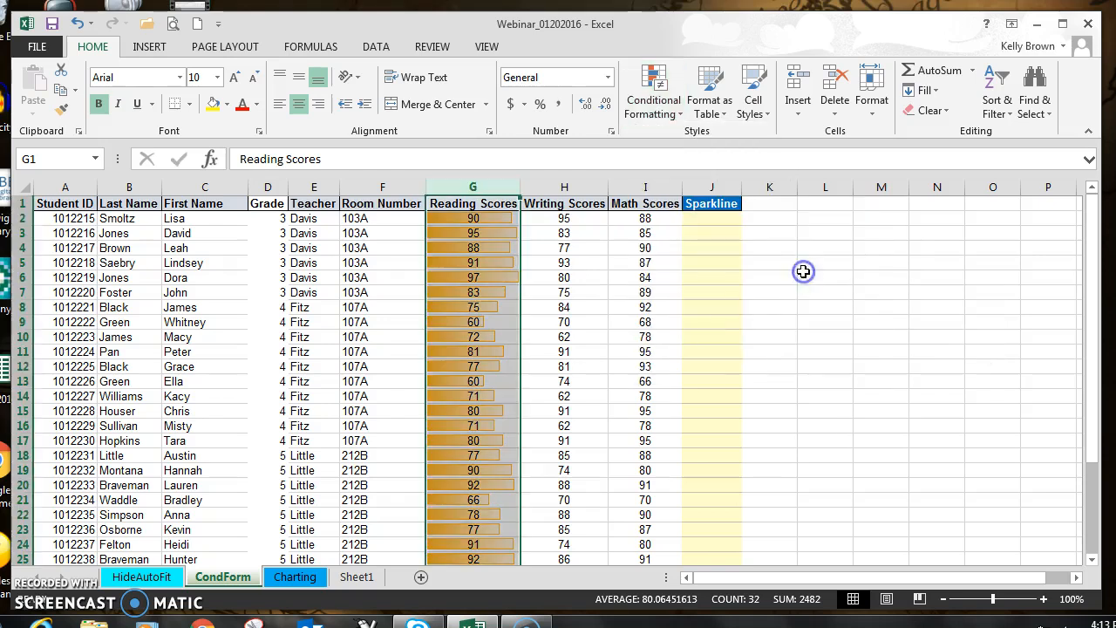
pyautogui.click(934, 310)
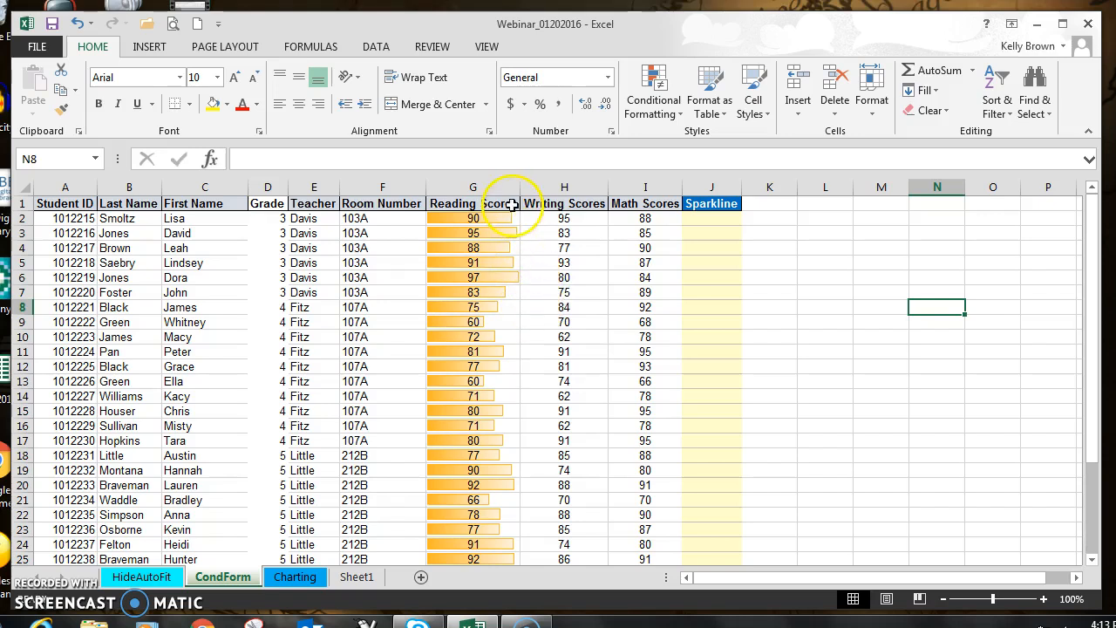
pyautogui.click(78, 23)
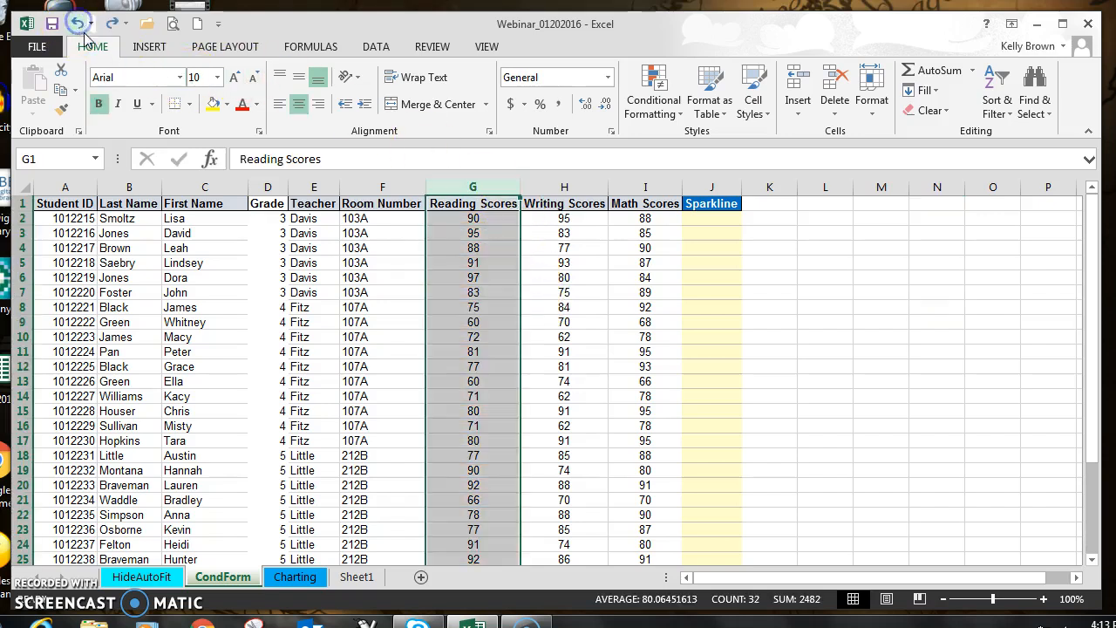
# Step: Preview color scales on the Reading Scores column, and try the colored three-arrow directional icon set before undoing it
pyautogui.click(656, 107)
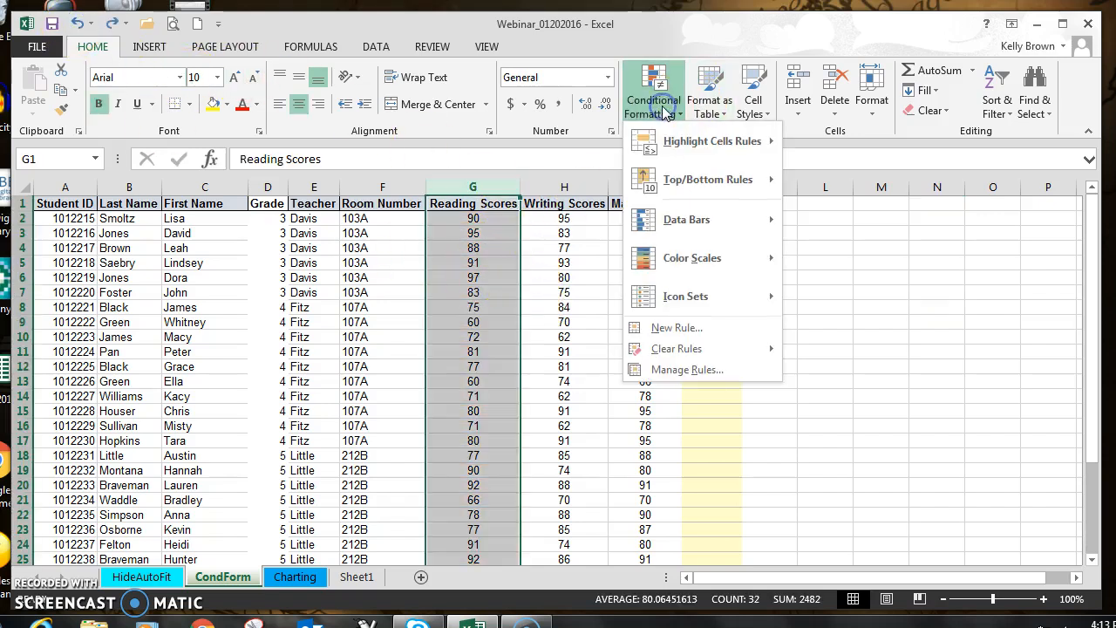
pyautogui.moveTo(662, 153)
pyautogui.moveTo(673, 264)
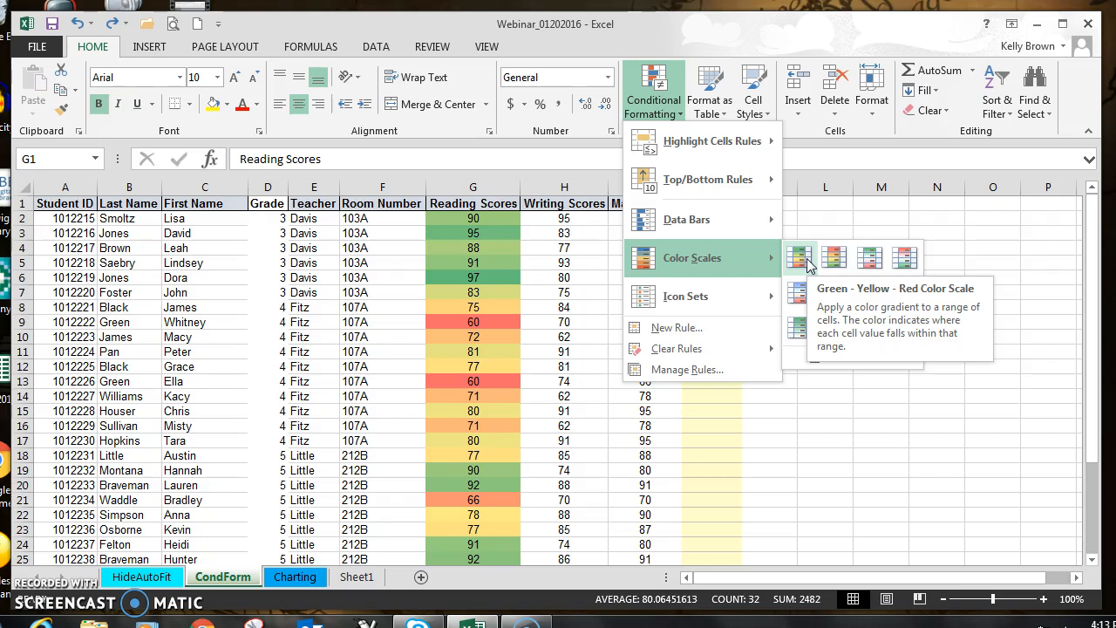
pyautogui.click(833, 255)
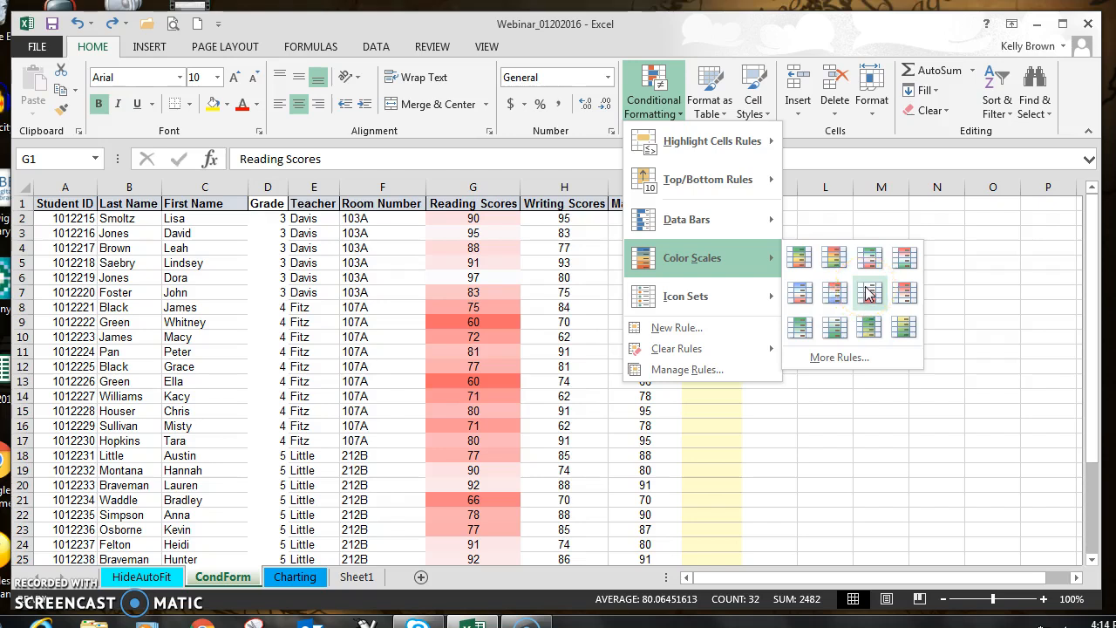
pyautogui.click(689, 295)
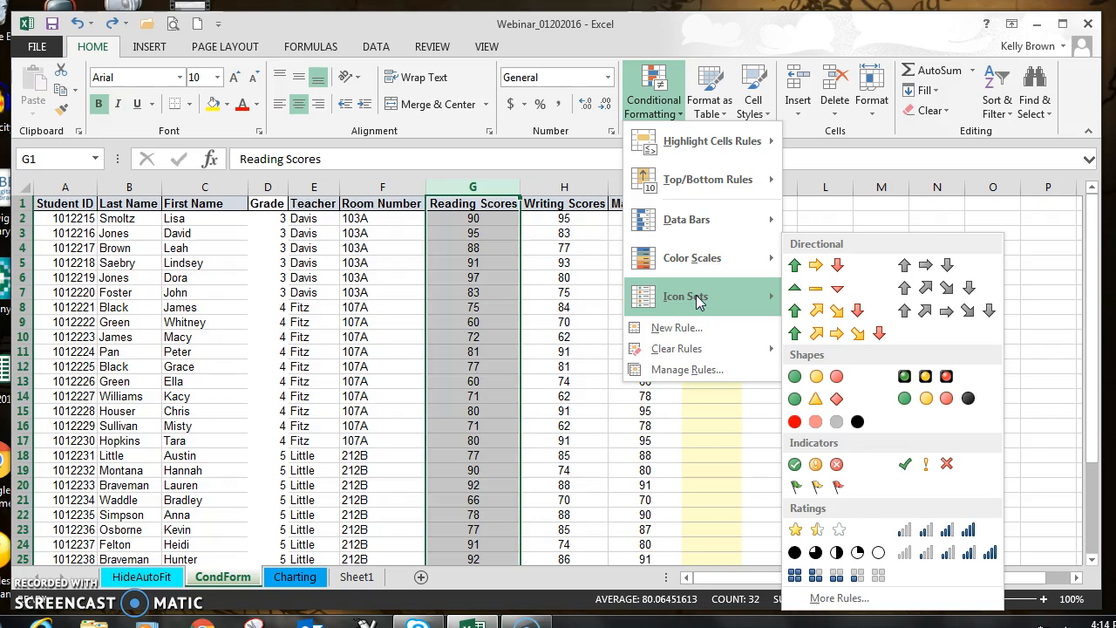
pyautogui.click(695, 295)
pyautogui.click(795, 266)
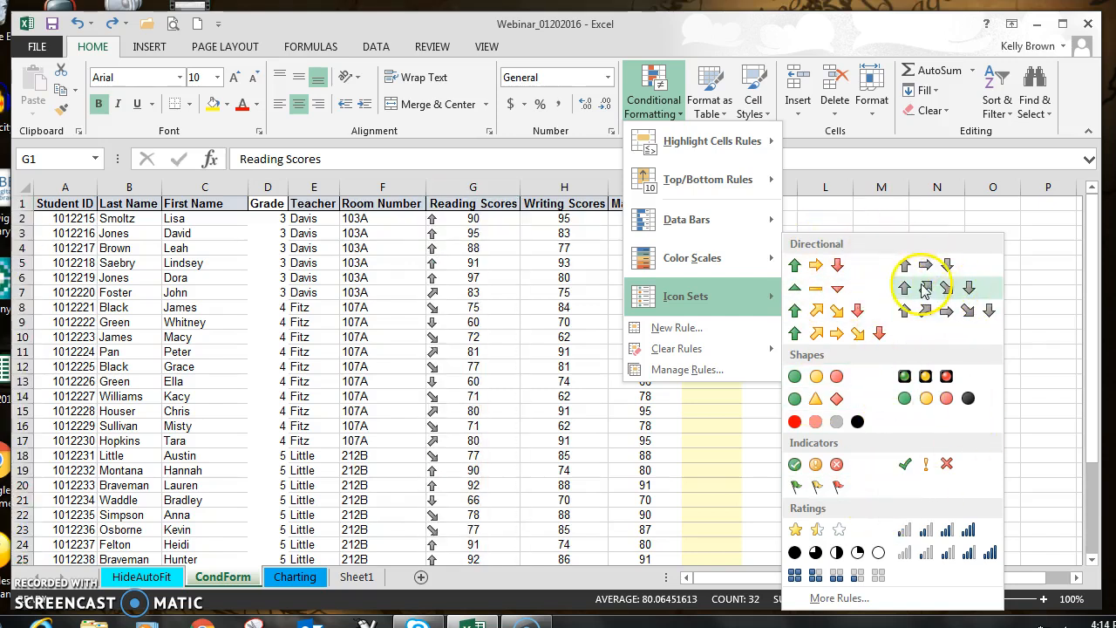
pyautogui.click(814, 264)
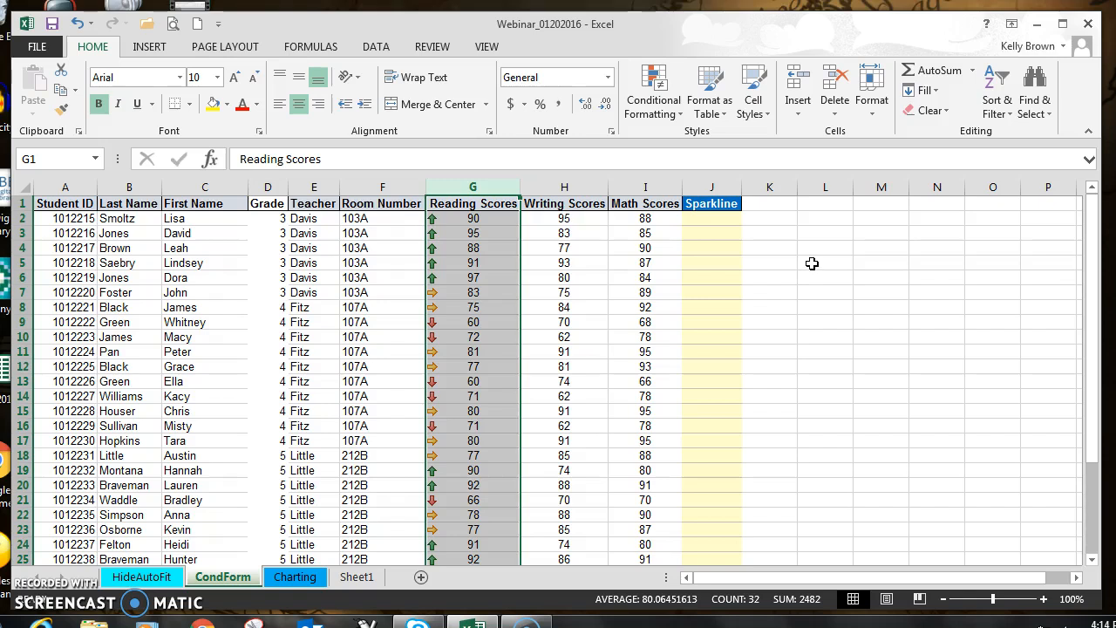
pyautogui.hotkey('ctrl', 'z')
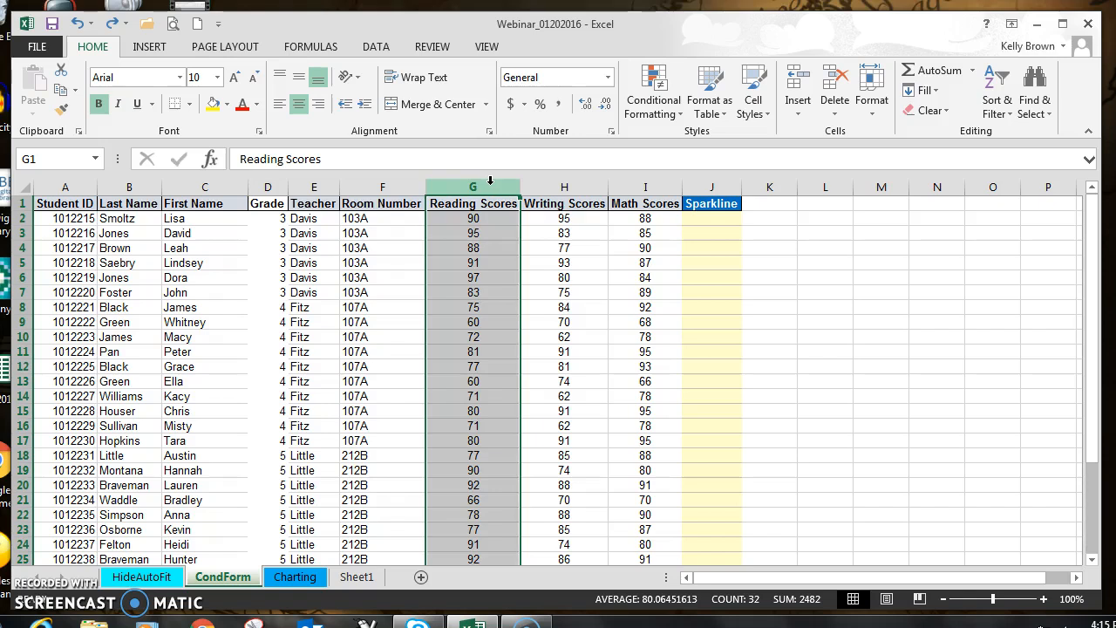
# Step: Highlight Reading Scores cells greater than 89 with Green Fill with Dark Green Text
pyautogui.click(656, 103)
pyautogui.moveTo(663, 142)
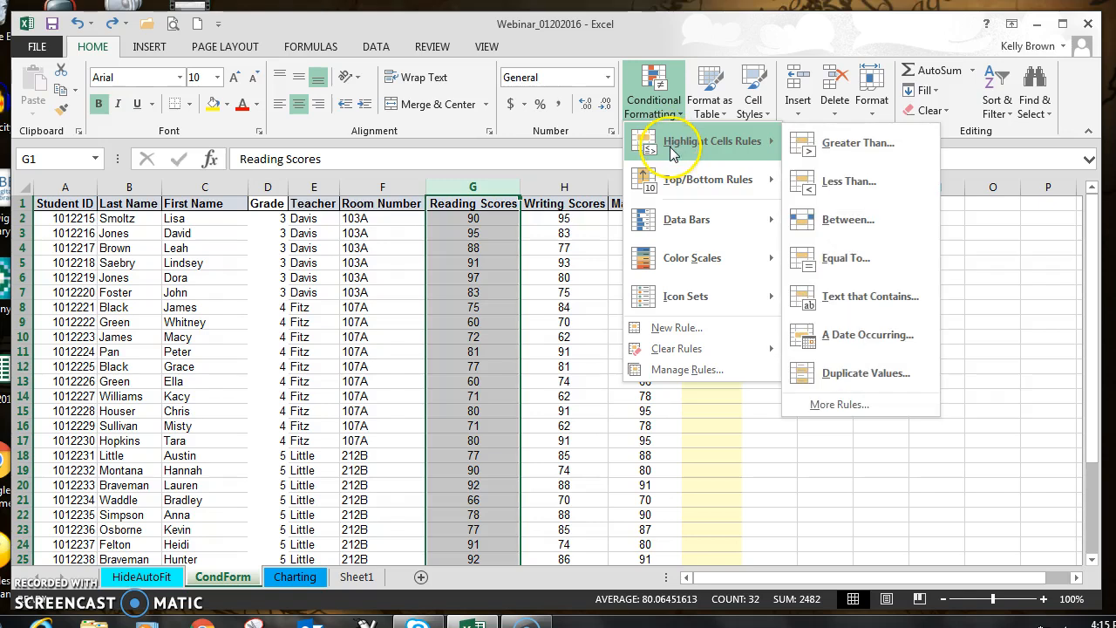
pyautogui.click(852, 144)
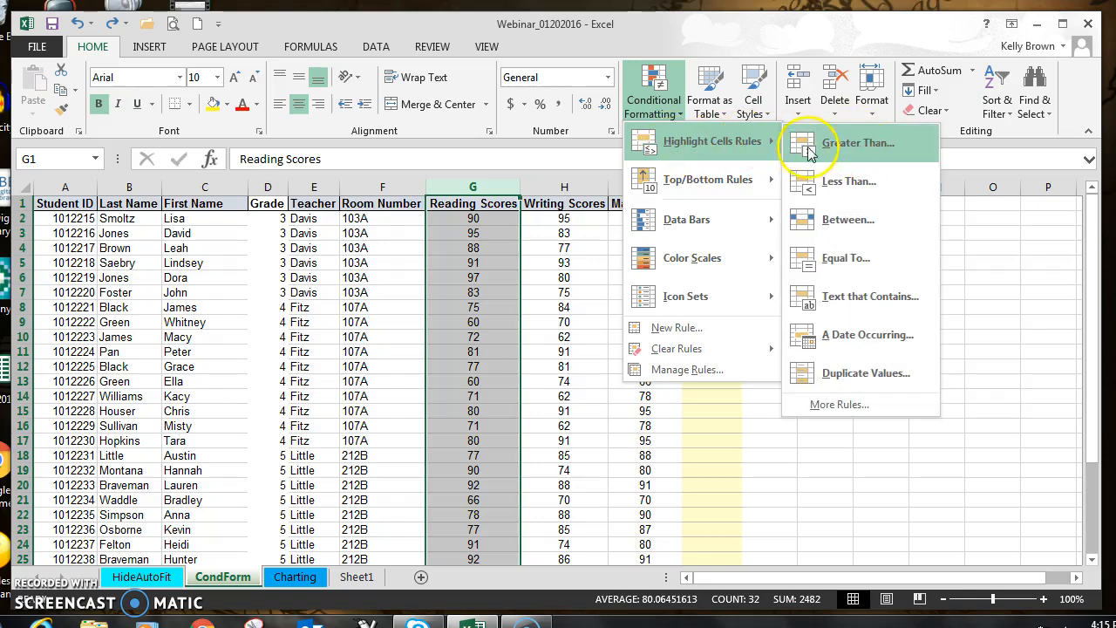
pyautogui.click(864, 145)
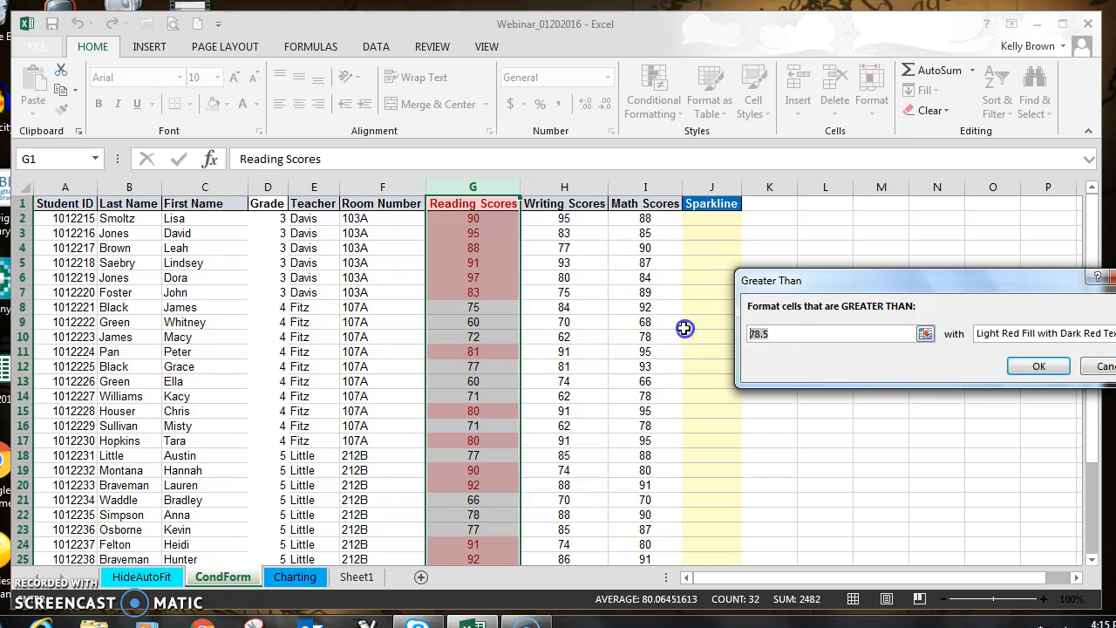
pyautogui.write('89')
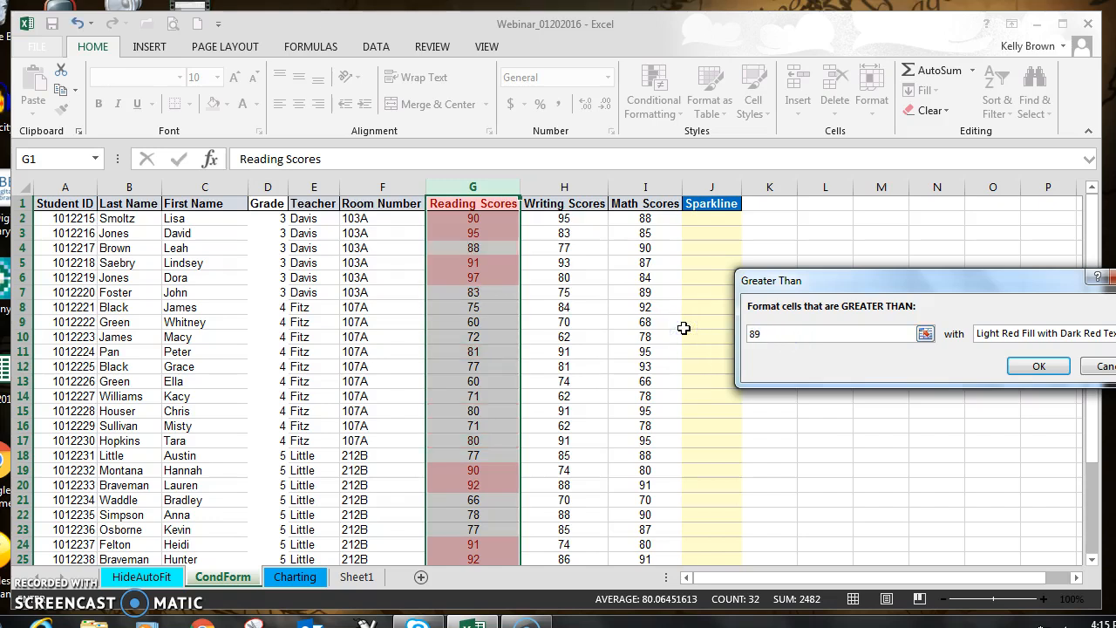
pyautogui.moveTo(1003, 283); pyautogui.dragTo(806, 281)
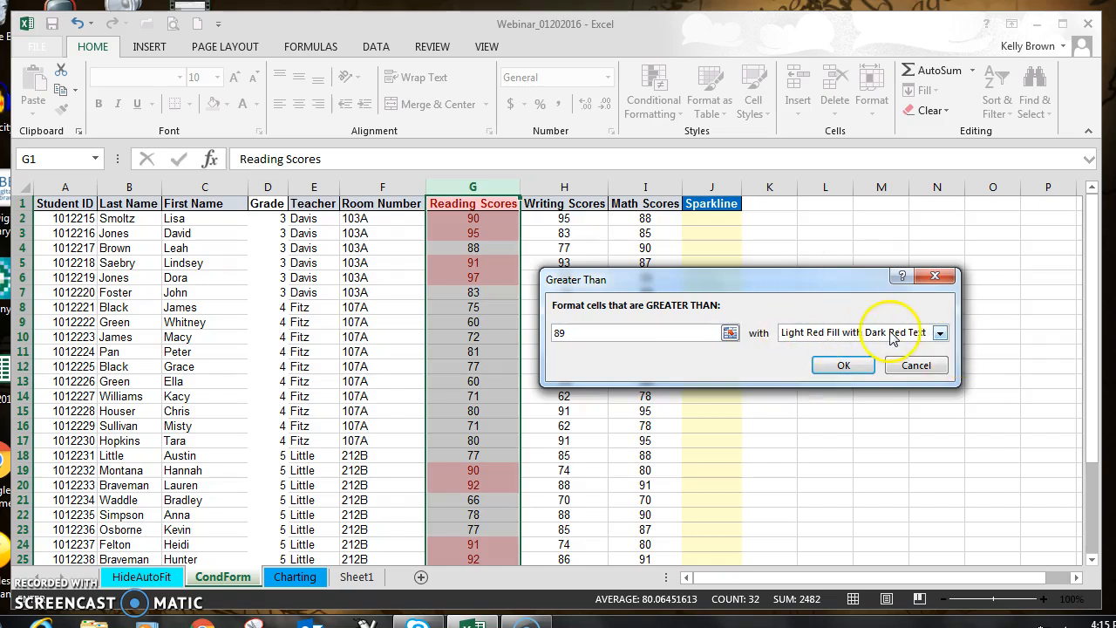
pyautogui.click(940, 334)
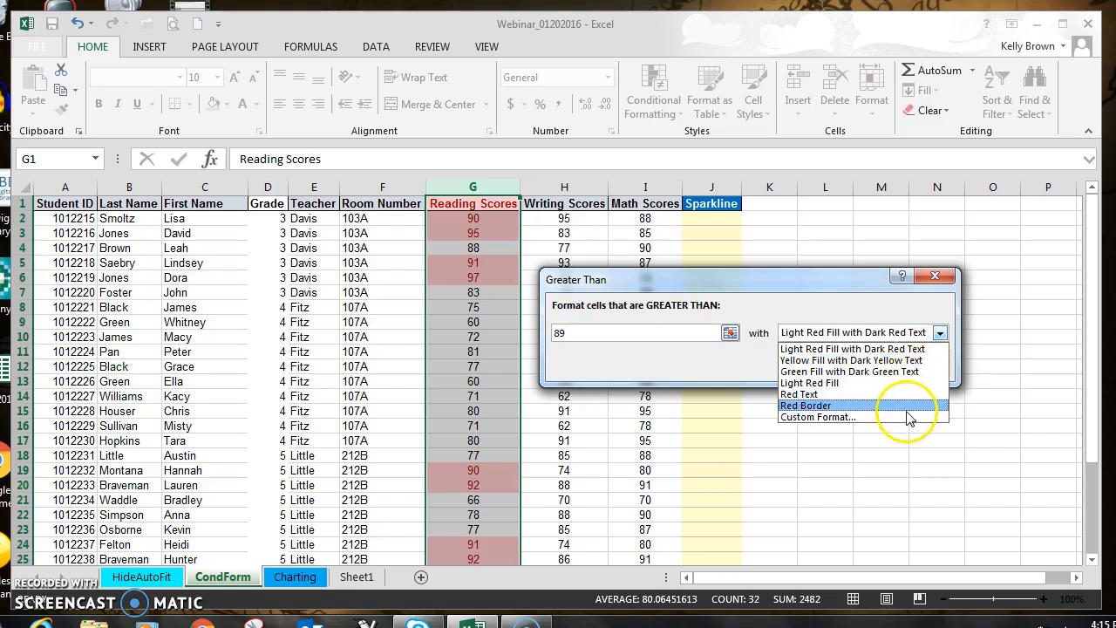
pyautogui.click(894, 372)
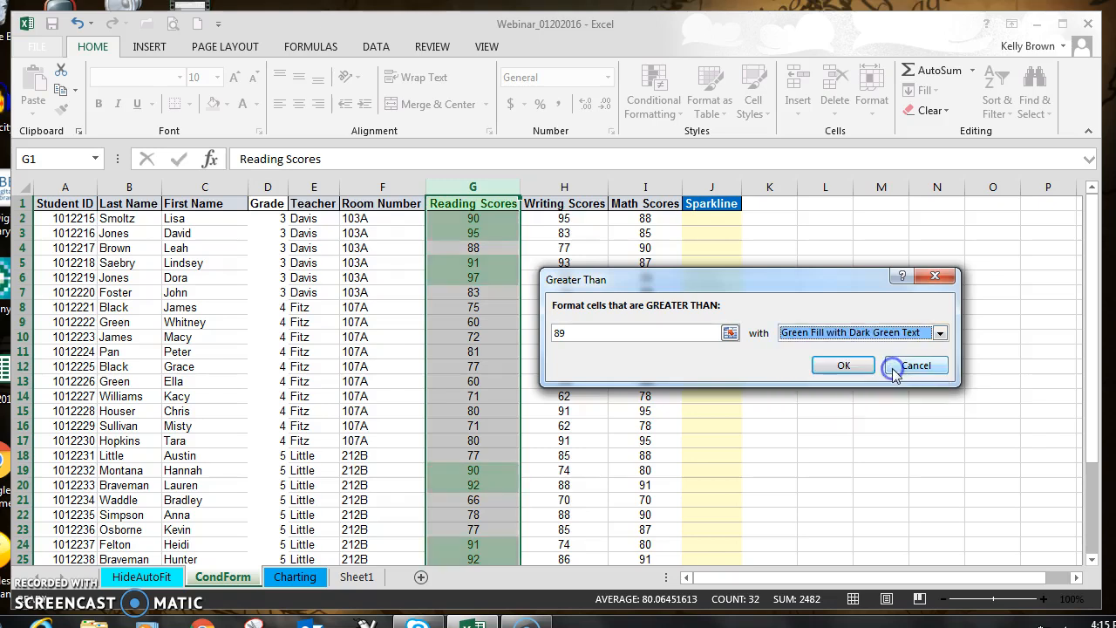
pyautogui.click(844, 366)
pyautogui.click(532, 307)
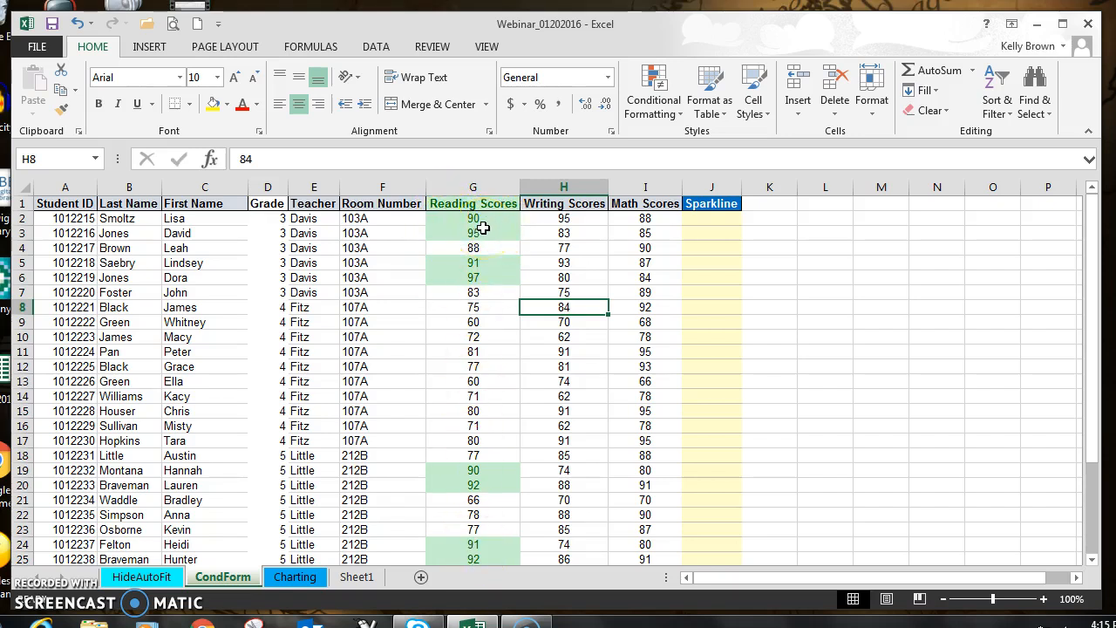
# Step: Create a Between highlight rule for the Reading Scores column covering values from 80 to 89
pyautogui.click(476, 187)
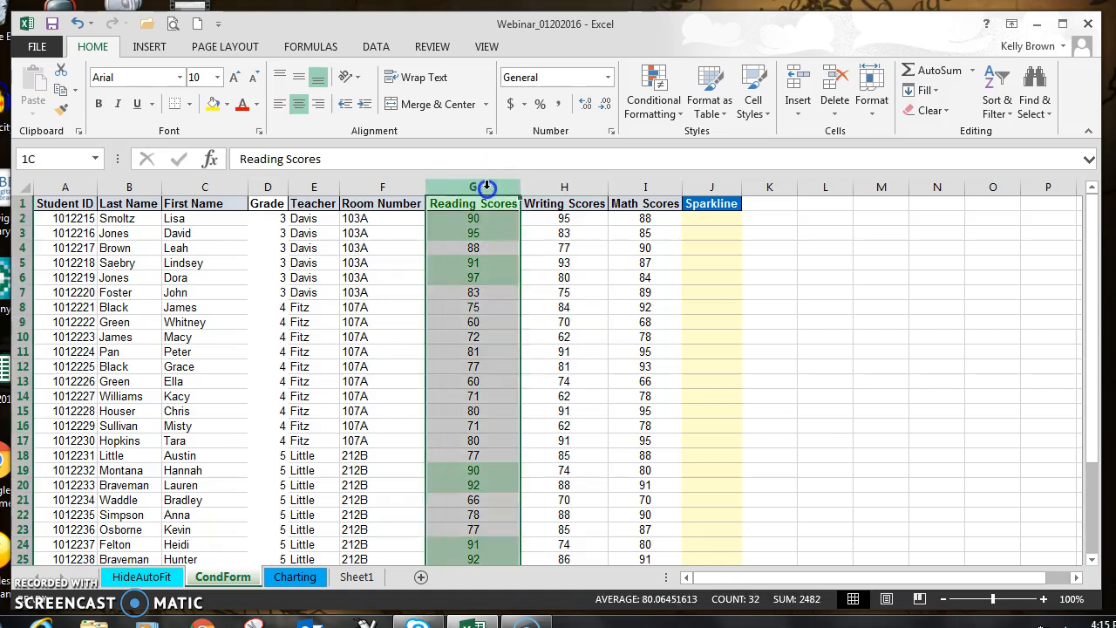
pyautogui.click(647, 117)
pyautogui.click(668, 143)
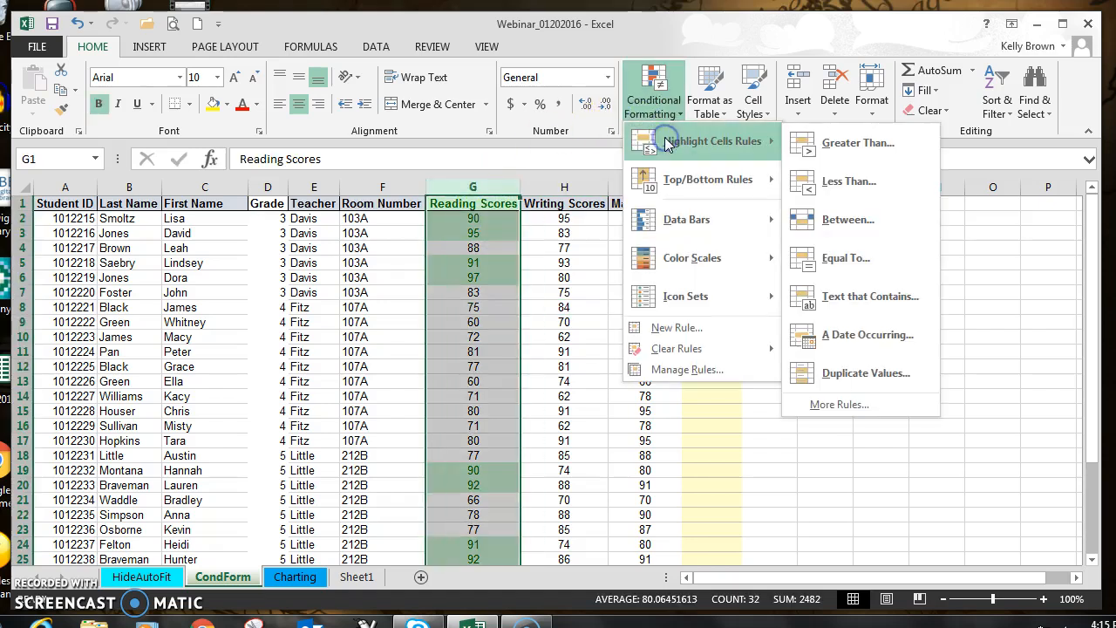
pyautogui.click(885, 220)
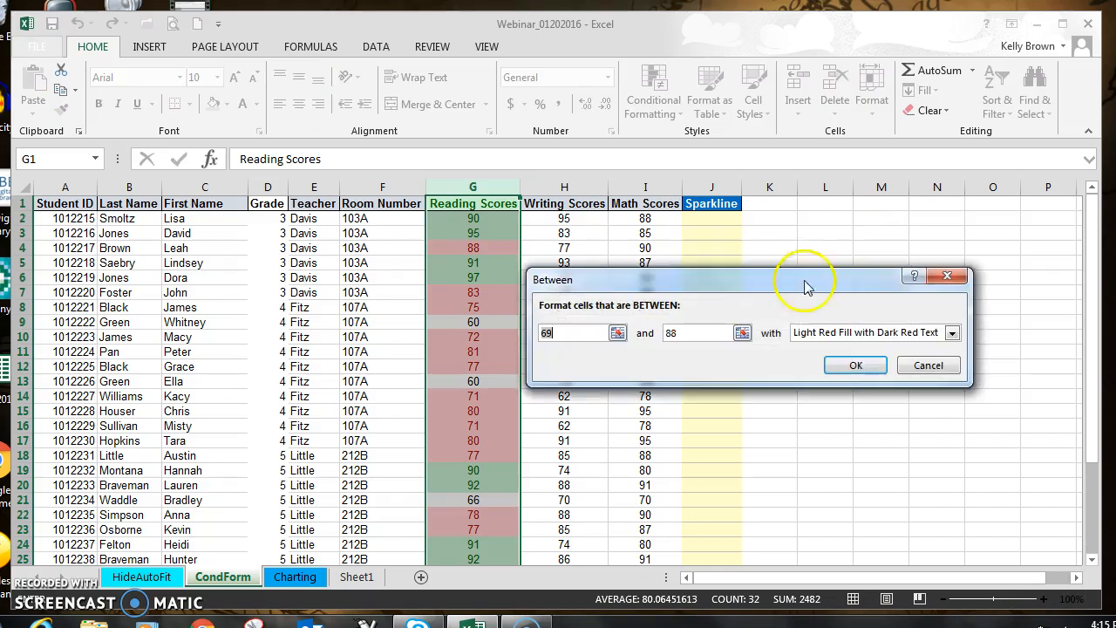
pyautogui.click(561, 332)
pyautogui.write('80')
pyautogui.click(667, 334)
pyautogui.write('89')
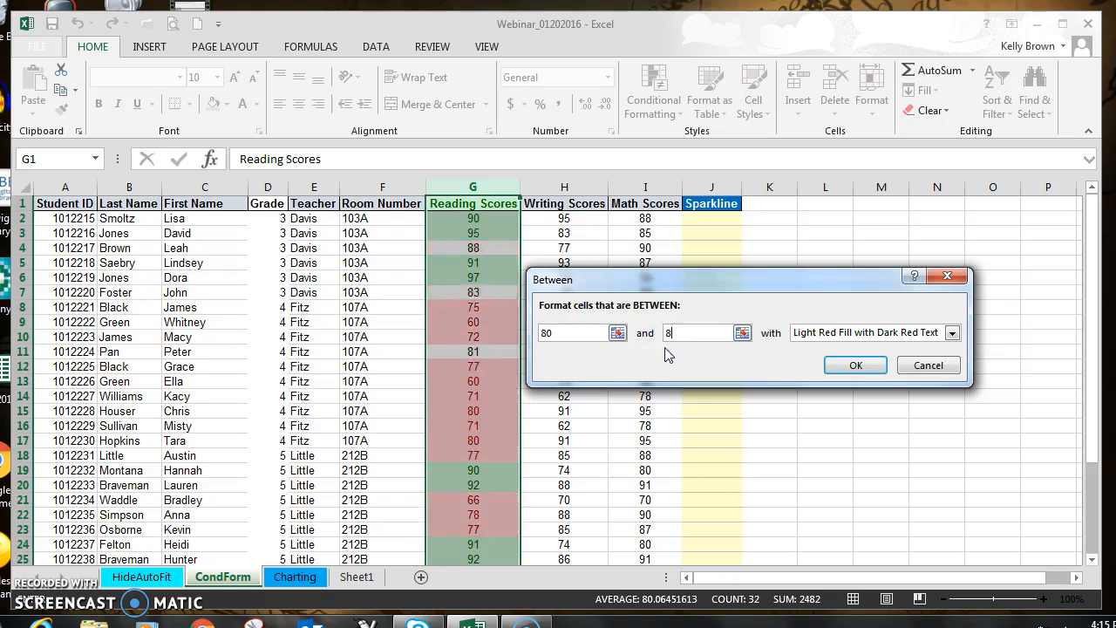
# Step: Give the 80 to 89 rule a custom format with a dark blue font color and a light blue fill
pyautogui.click(952, 333)
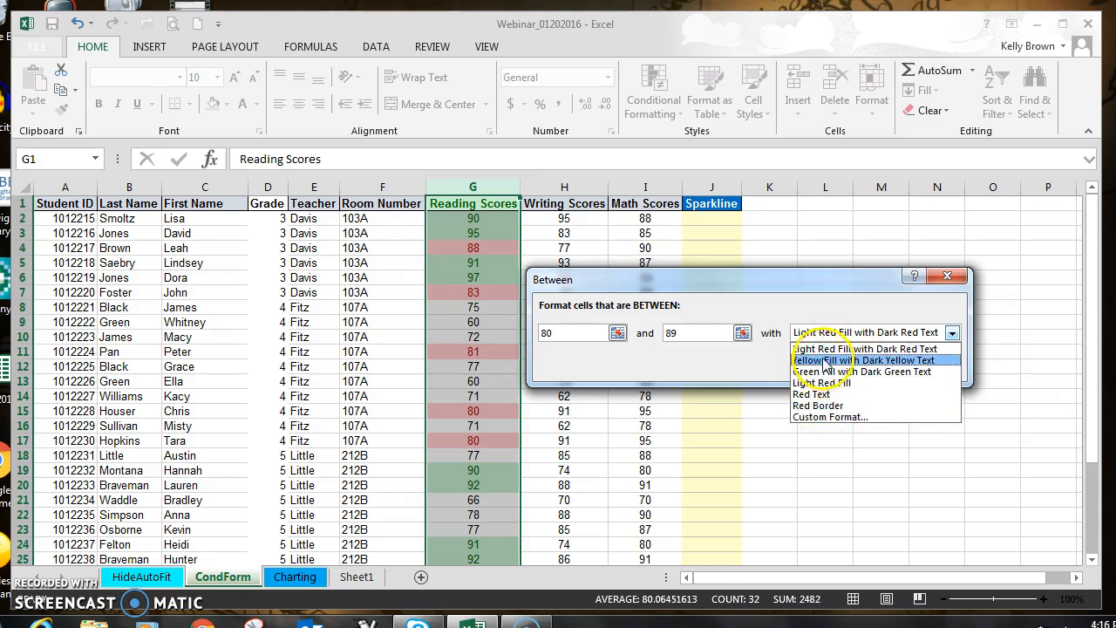
pyautogui.click(855, 418)
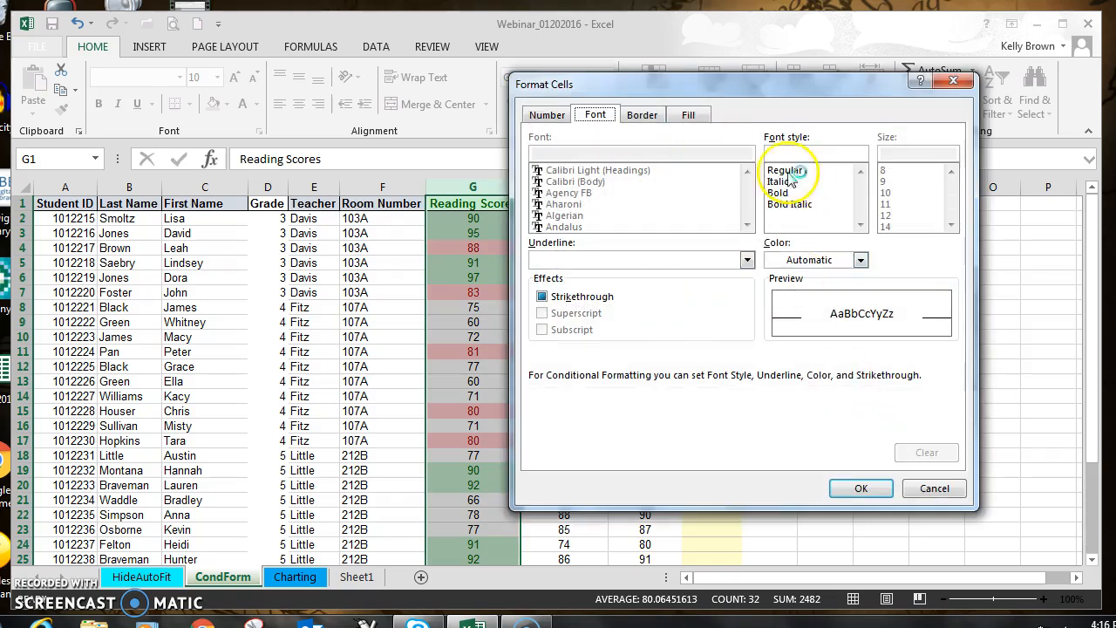
pyautogui.moveTo(748, 91); pyautogui.dragTo(693, 96)
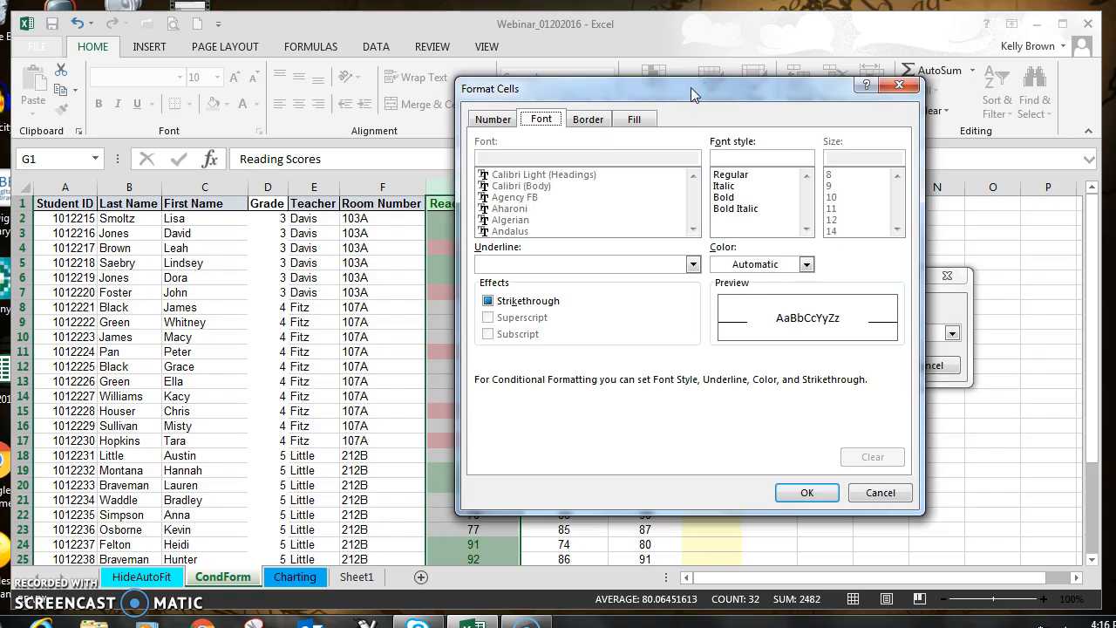
pyautogui.click(806, 264)
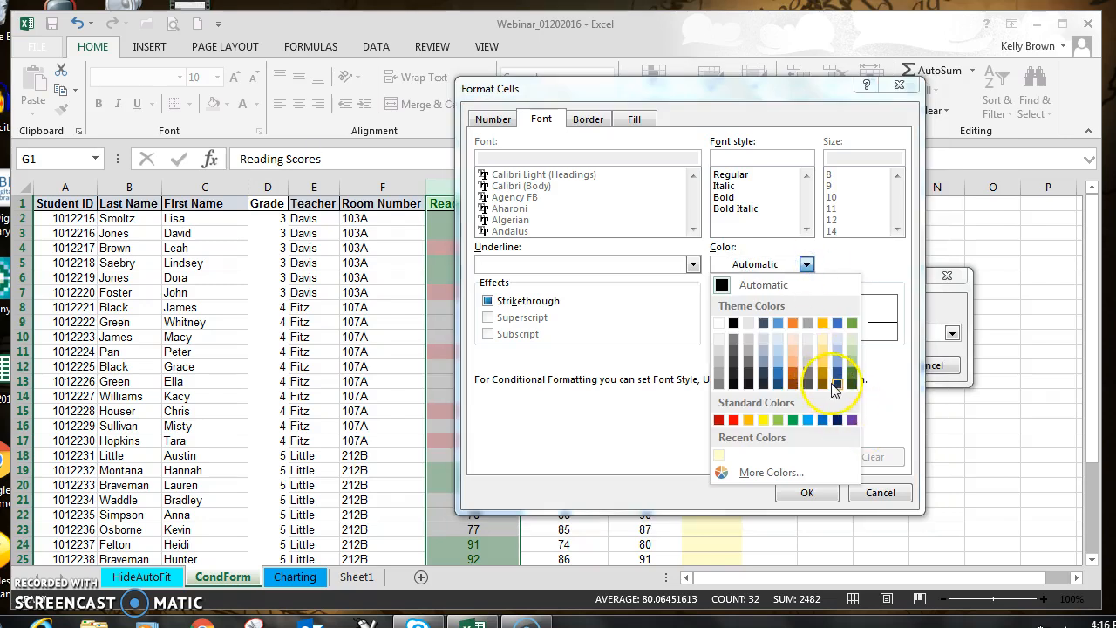
pyautogui.click(836, 382)
pyautogui.click(634, 118)
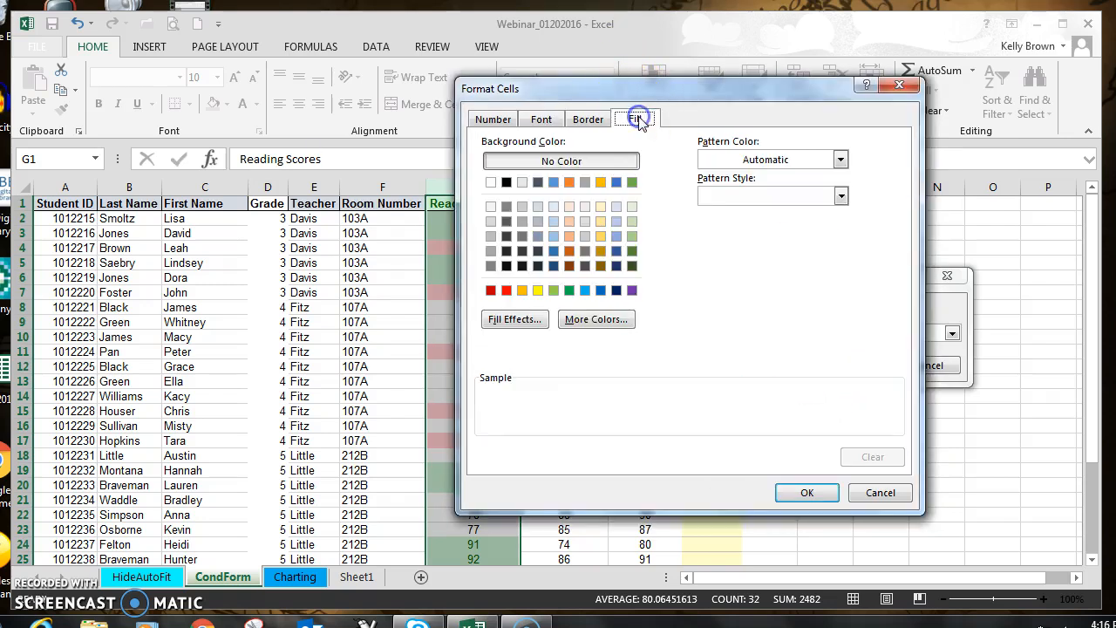
pyautogui.click(553, 221)
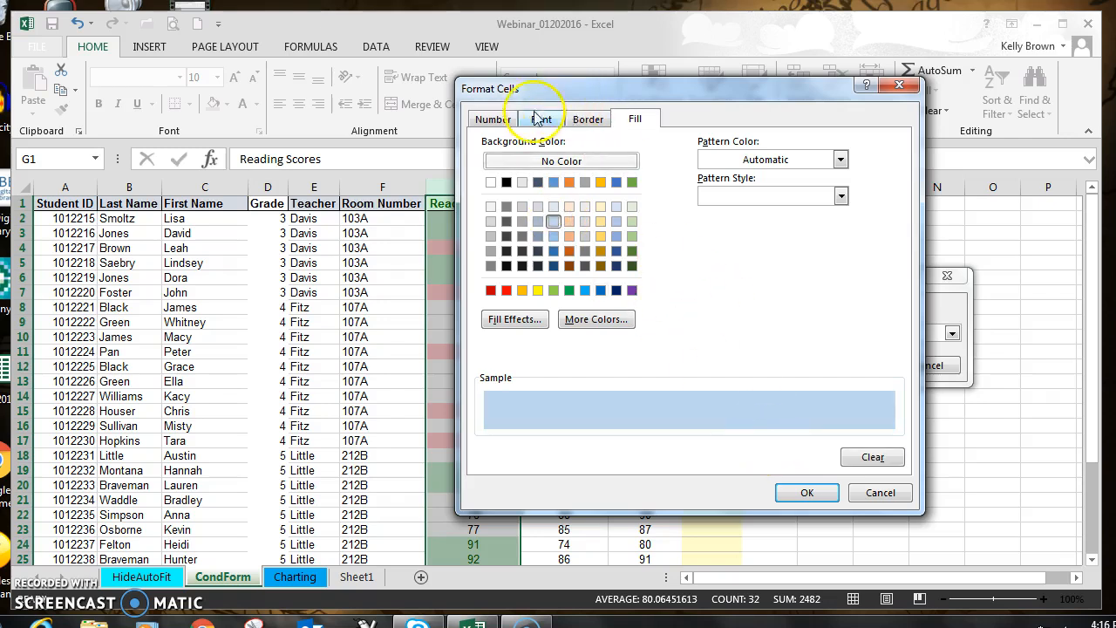
# Step: Add a solid red border to all four sides of the cells in the rule's custom format
pyautogui.click(586, 122)
pyautogui.click(579, 299)
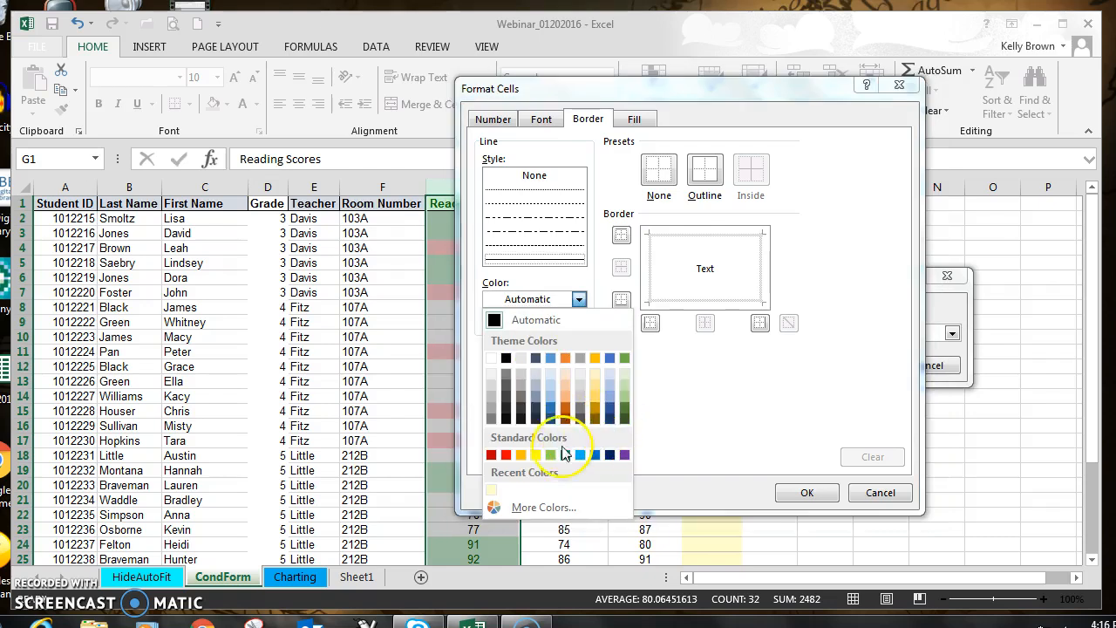
pyautogui.click(505, 455)
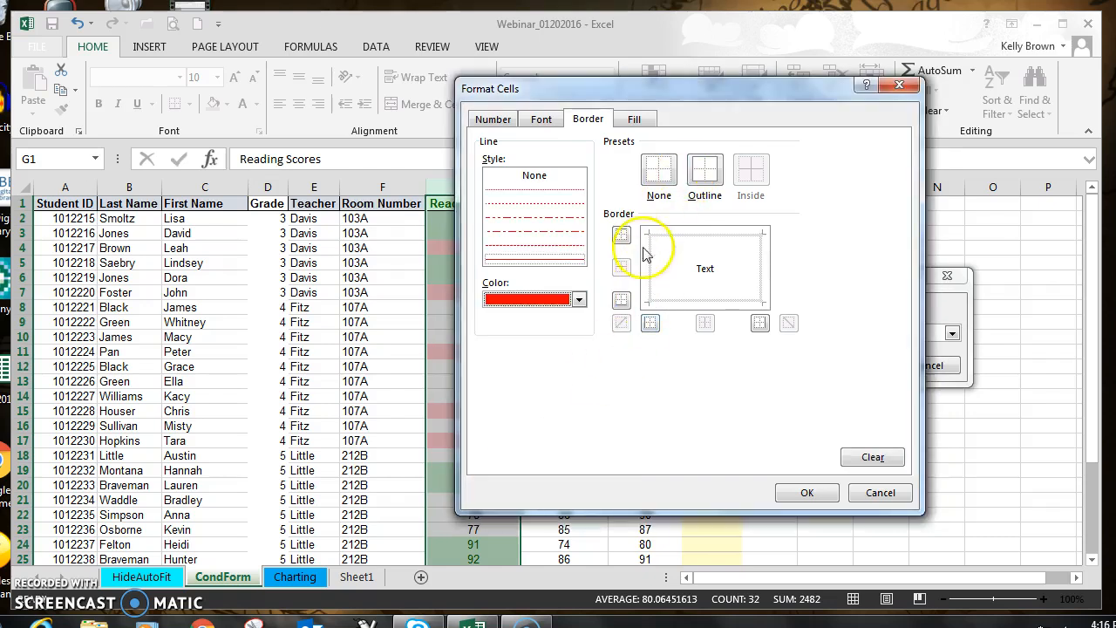
pyautogui.click(620, 235)
pyautogui.click(620, 299)
pyautogui.click(759, 324)
pyautogui.click(651, 323)
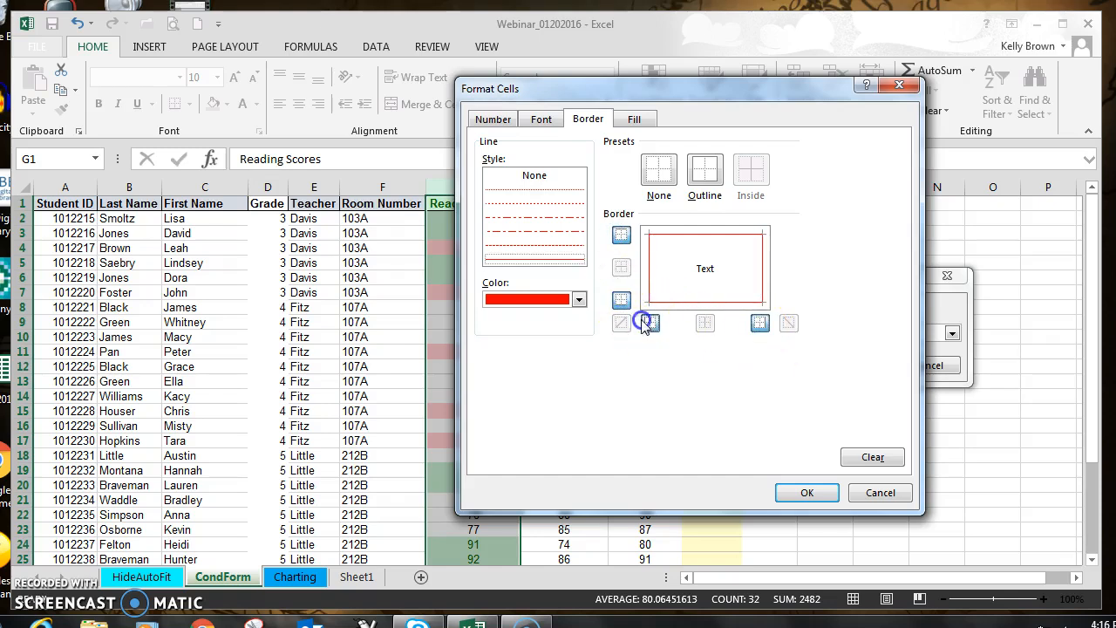
# Step: Apply the custom-formatted Between rule to the Reading Scores column, then deselect the column and review the highlighted scores
pyautogui.click(818, 497)
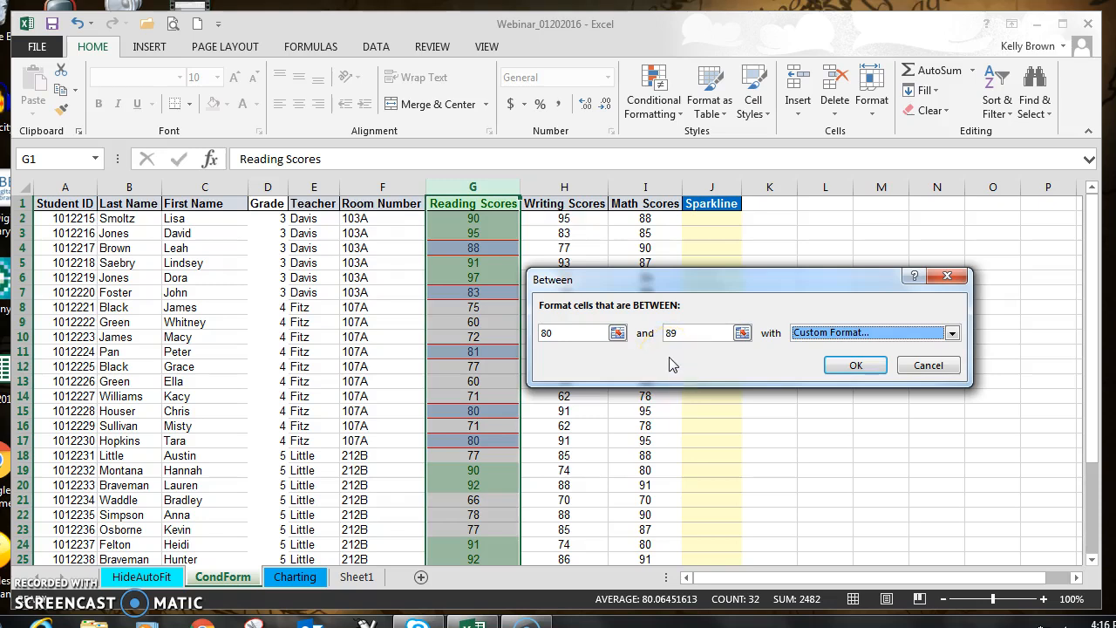
pyautogui.click(855, 366)
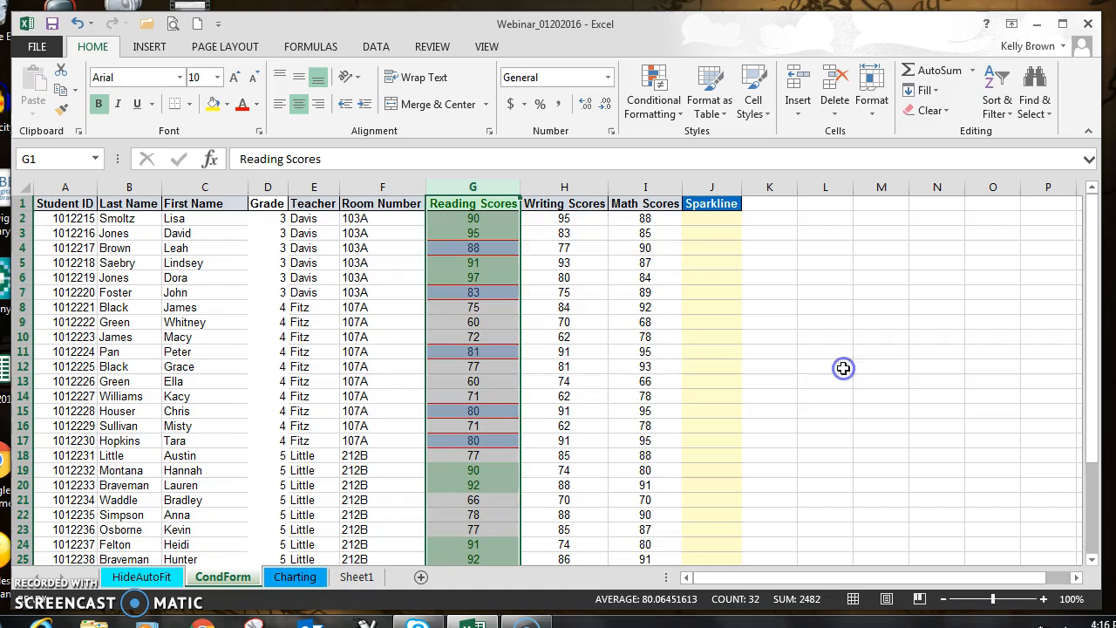
pyautogui.click(559, 319)
pyautogui.moveTo(1091, 245); pyautogui.dragTo(1096, 468)
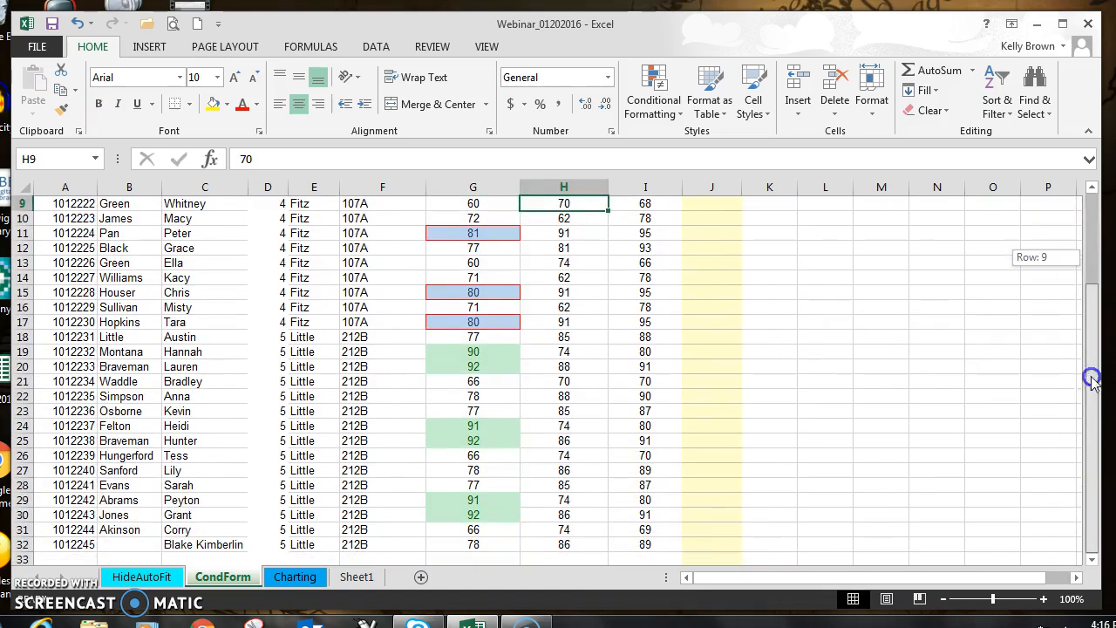
pyautogui.moveTo(1092, 380); pyautogui.dragTo(1091, 198)
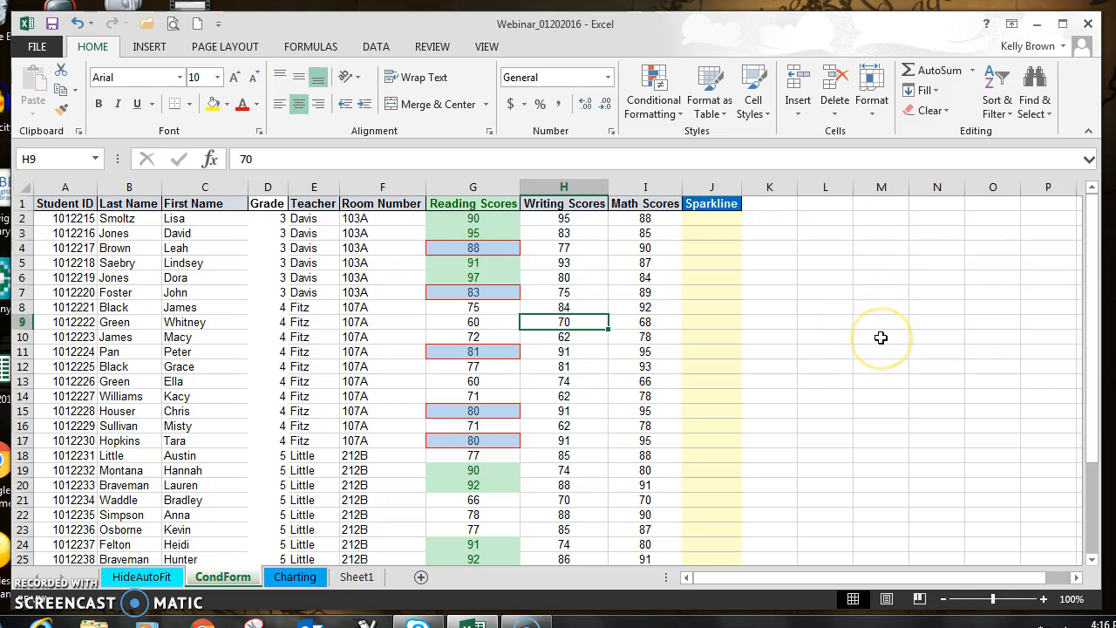